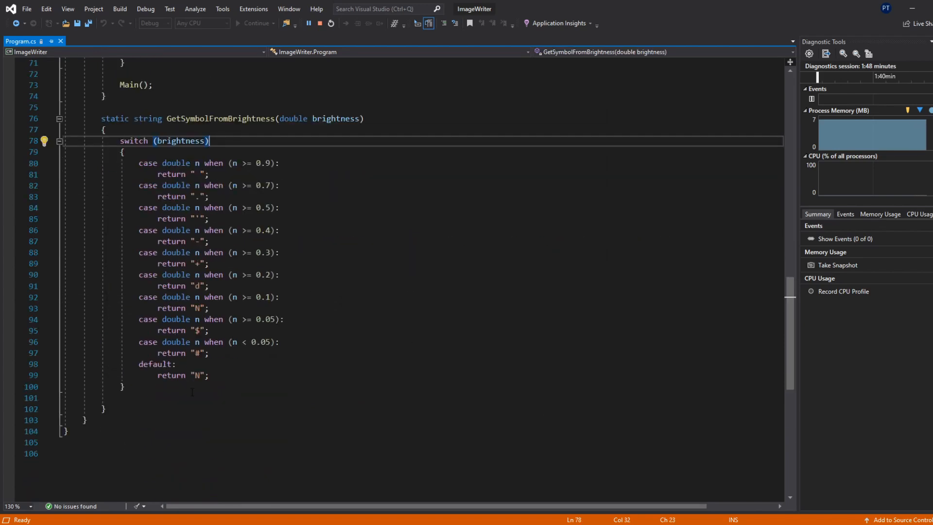
Step: Point out the switch's case branches, the lowest 0.05 threshold and the brightness parameter of GetSymbolFromBrightness
{"action": "left_click", "coordinate": [195, 374]}
{"action": "left_click", "coordinate": [155, 364]}
{"action": "left_click", "coordinate": [251, 341]}
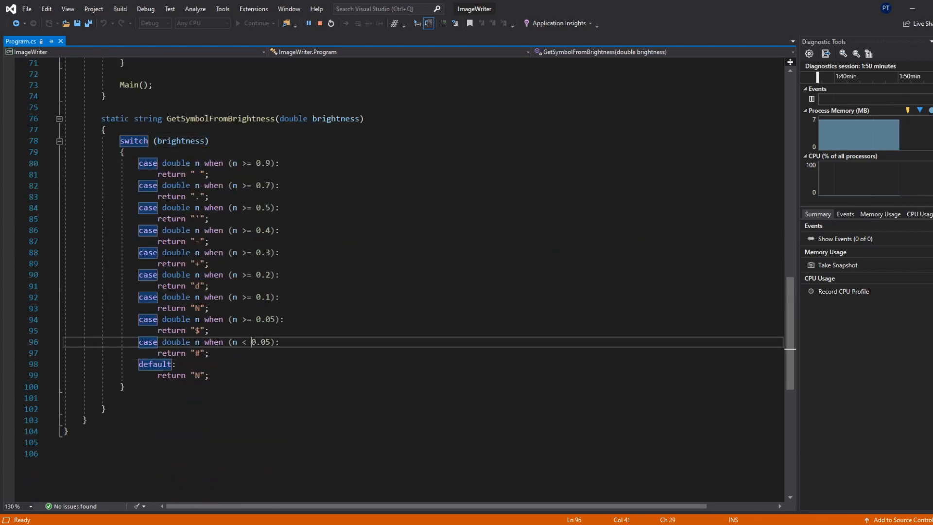
{"action": "double_click", "coordinate": [260, 341]}
{"action": "scroll", "coordinate": [260, 341], "scroll_direction": "up", "scroll_amount": 5}
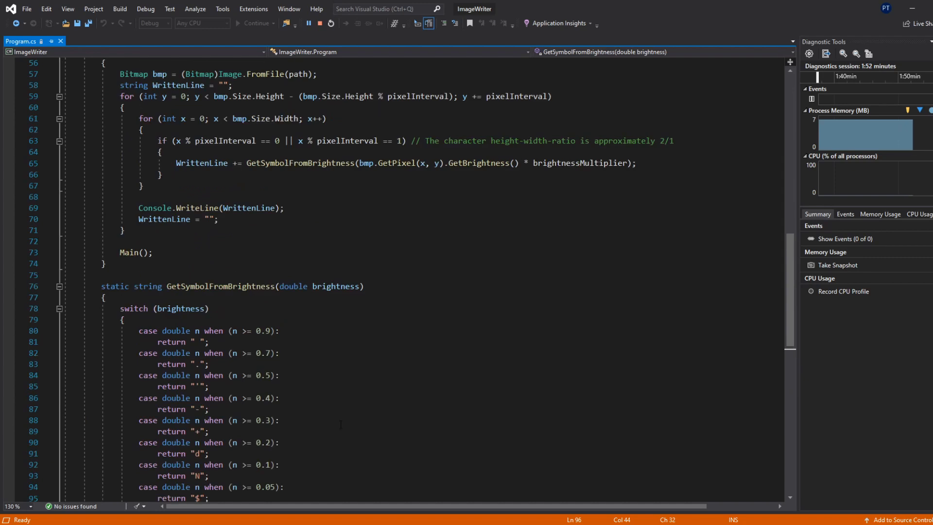
{"action": "double_click", "coordinate": [346, 287]}
{"action": "left_click_drag", "start_coordinate": [360, 287], "coordinate": [278, 286]}
{"action": "scroll", "coordinate": [321, 292], "scroll_direction": "up", "scroll_amount": 5}
Step: Walk through the image-scanning loop — the GetPixel brightness lookup, row printing and pixelInterval uses — then bring up the ASCII-art output
{"action": "left_click", "coordinate": [298, 330]}
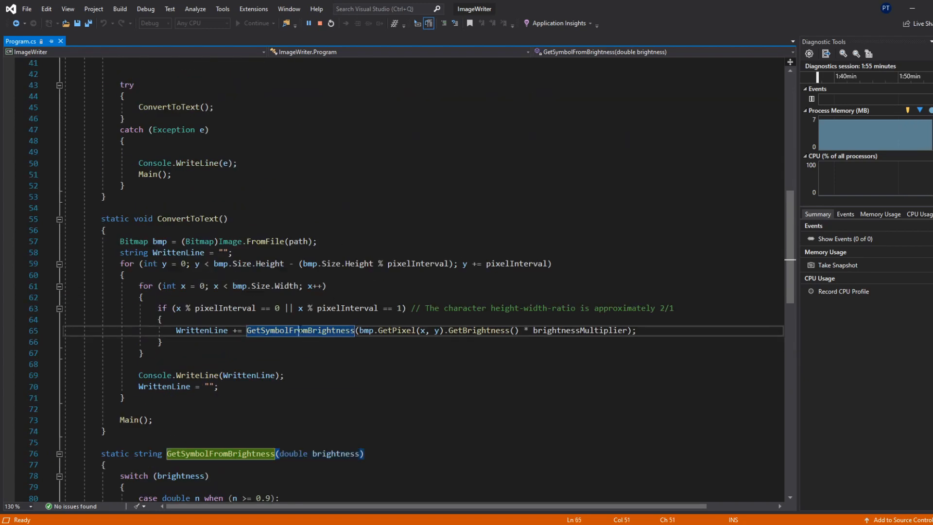
{"action": "left_click", "coordinate": [365, 375]}
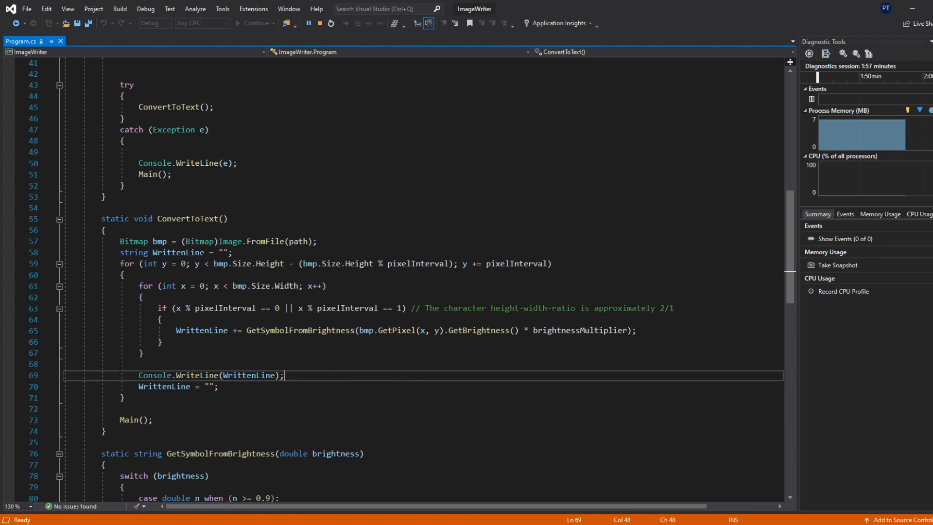
{"action": "left_click_drag", "start_coordinate": [218, 397], "coordinate": [117, 251]}
{"action": "left_click", "coordinate": [117, 251]}
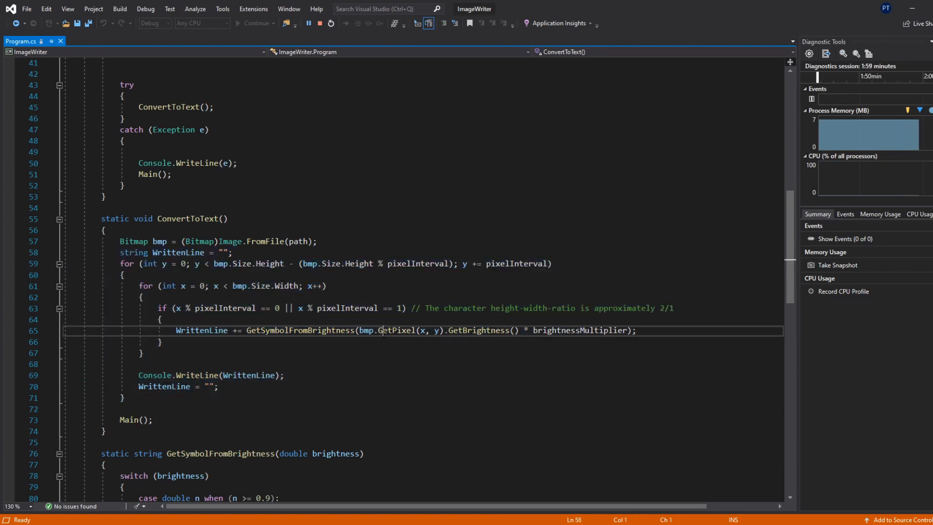
{"action": "left_click", "coordinate": [382, 330]}
{"action": "left_click", "coordinate": [426, 264]}
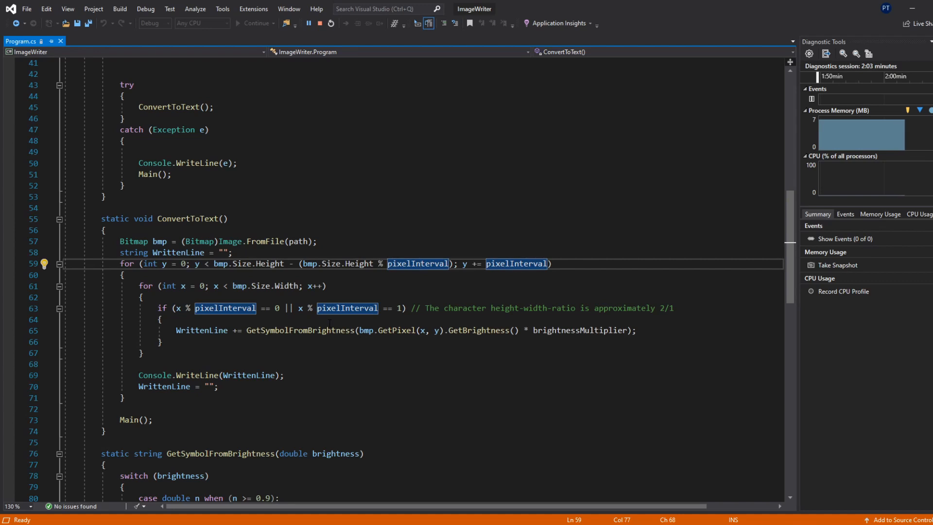
{"action": "key", "text": "alt+Tab"}
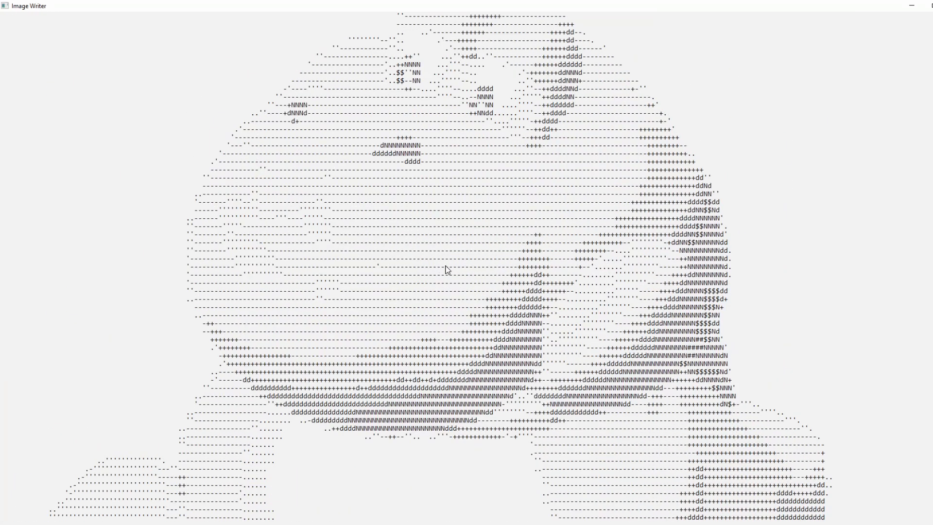
{"action": "scroll", "coordinate": [447, 270], "scroll_direction": "up", "scroll_amount": 3}
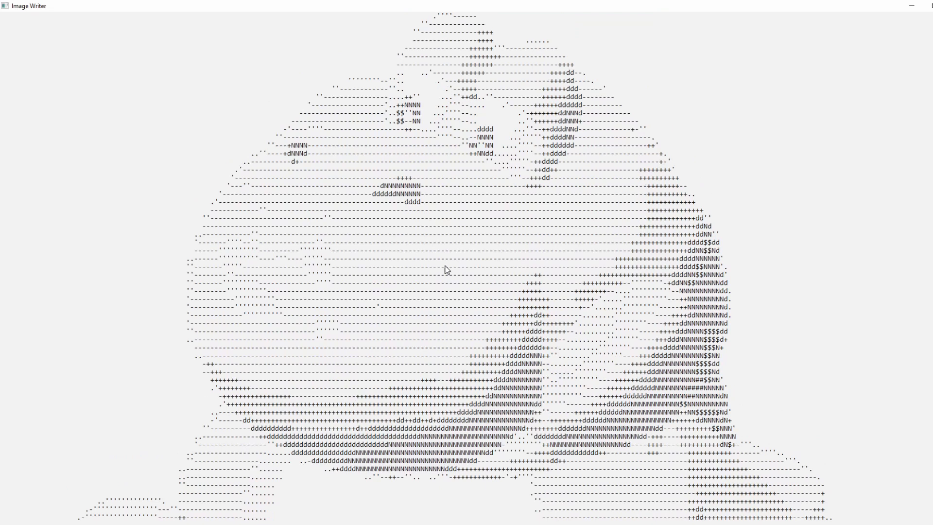